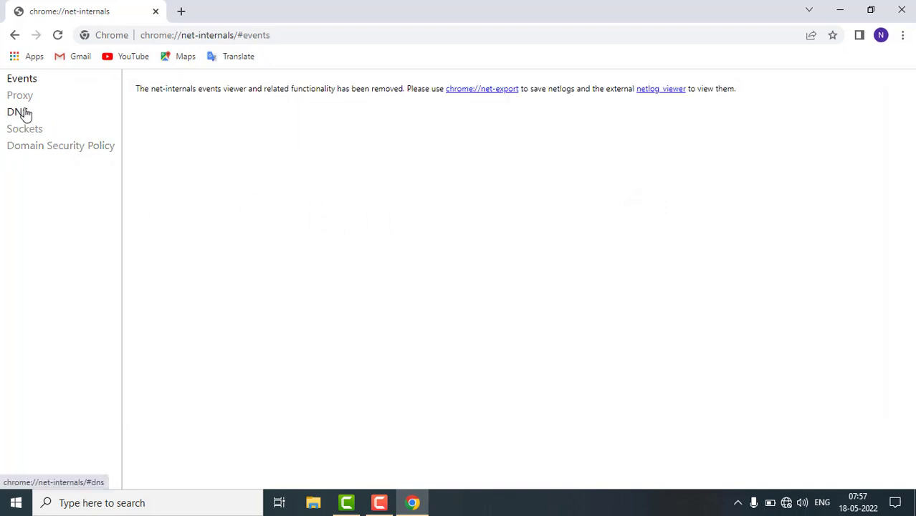
Clear Chrome's host resolver cache from the DNS page of chrome://net-internals.
left_click(20, 114)
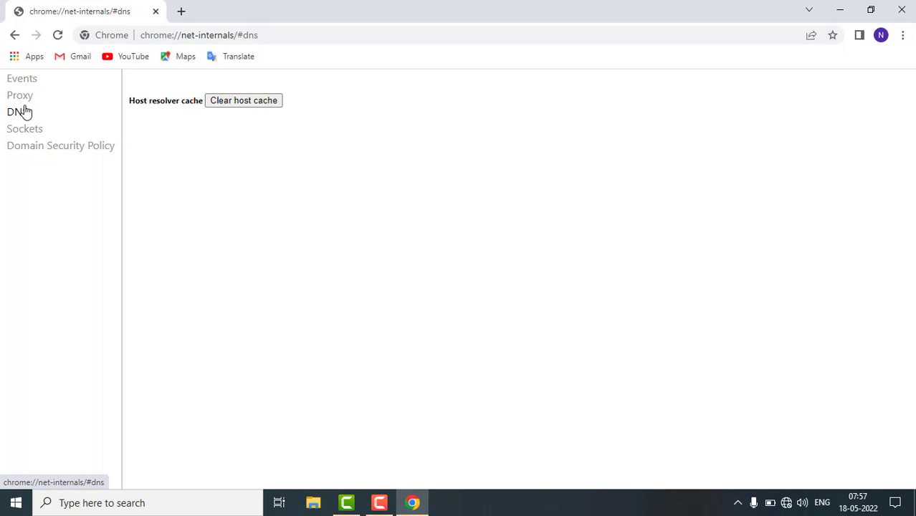
left_click(223, 109)
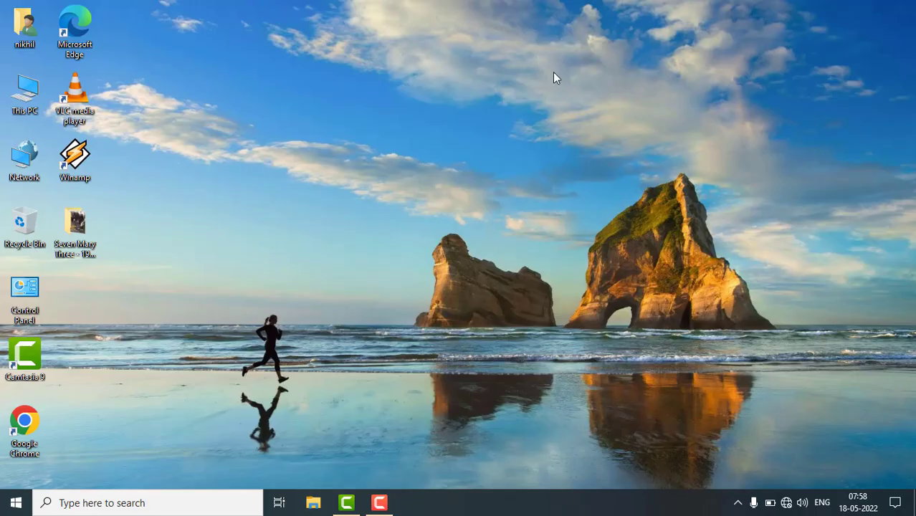
Refresh the desktop, then launch Internet Properties by searching for inetcpl.cpl.
right_click(535, 57)
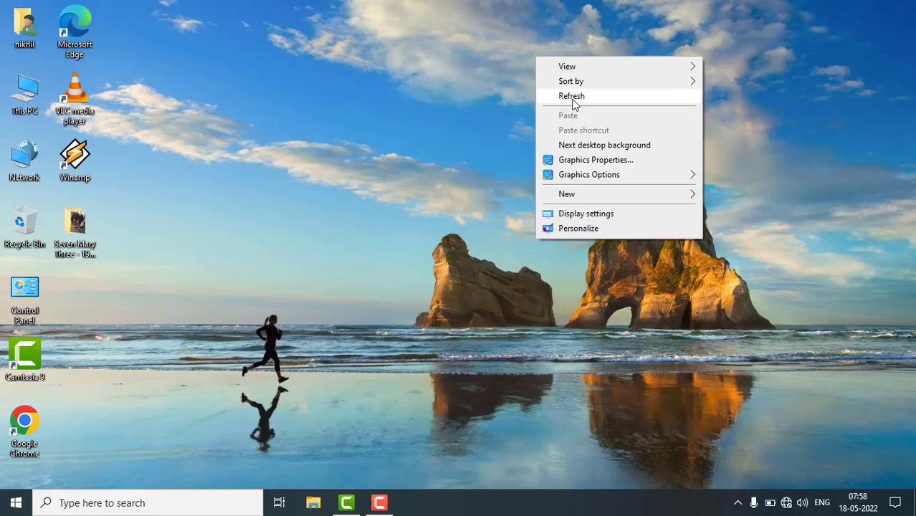
left_click(572, 94)
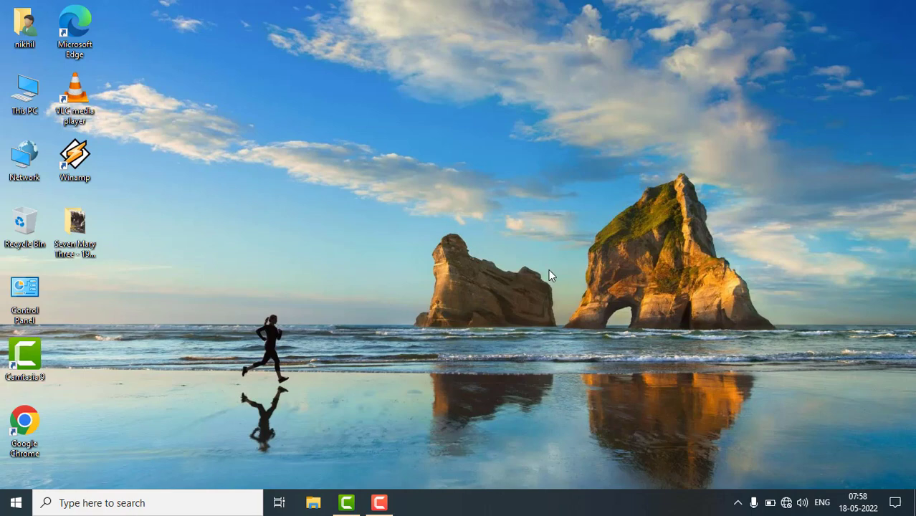
left_click(21, 502)
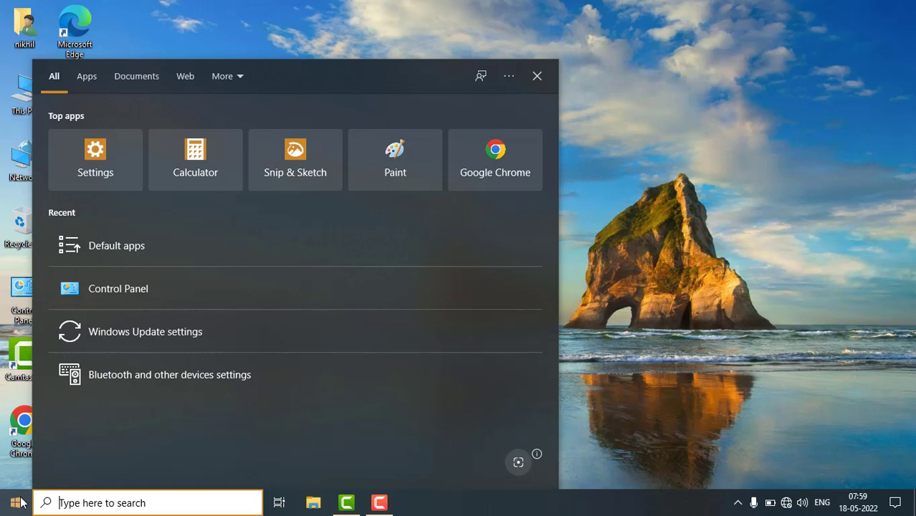
type("in")
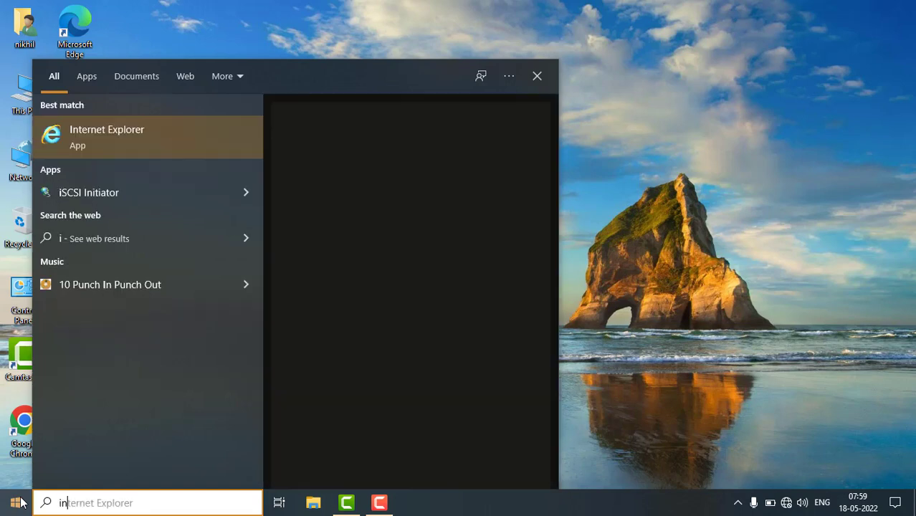
type("etcp")
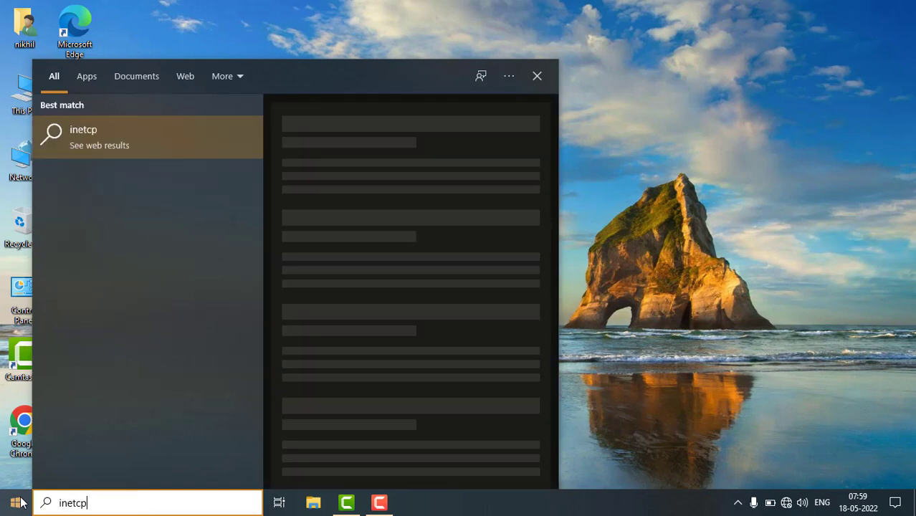
type("l.cpl")
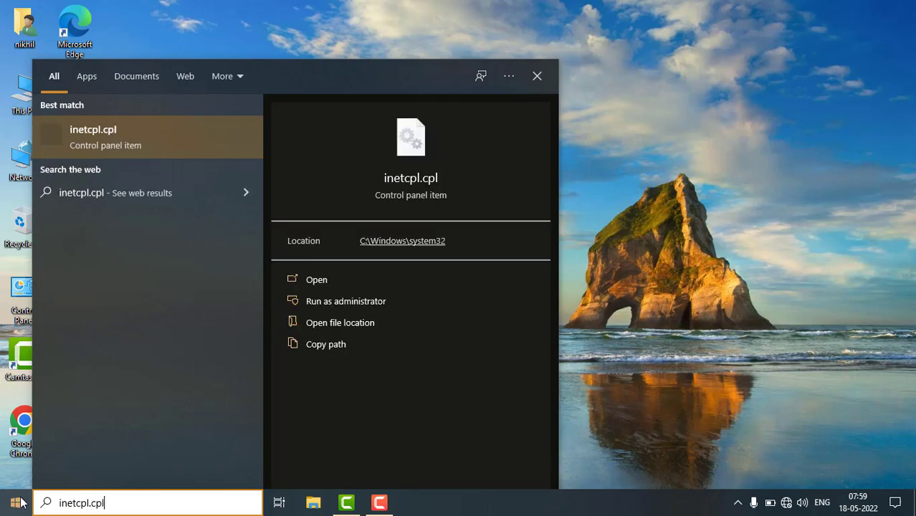
key("Return")
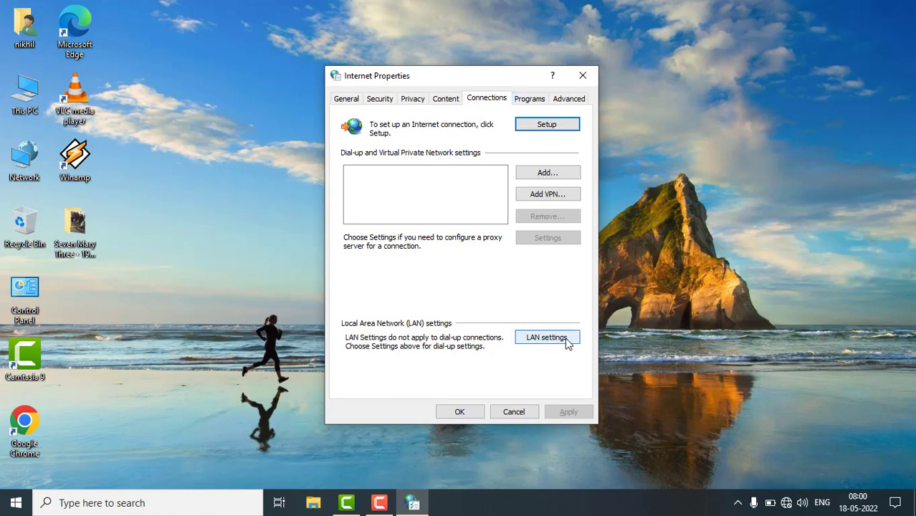
Enable a LAN proxy server at address 127.0.0.1, port 80, and confirm it.
left_click(564, 341)
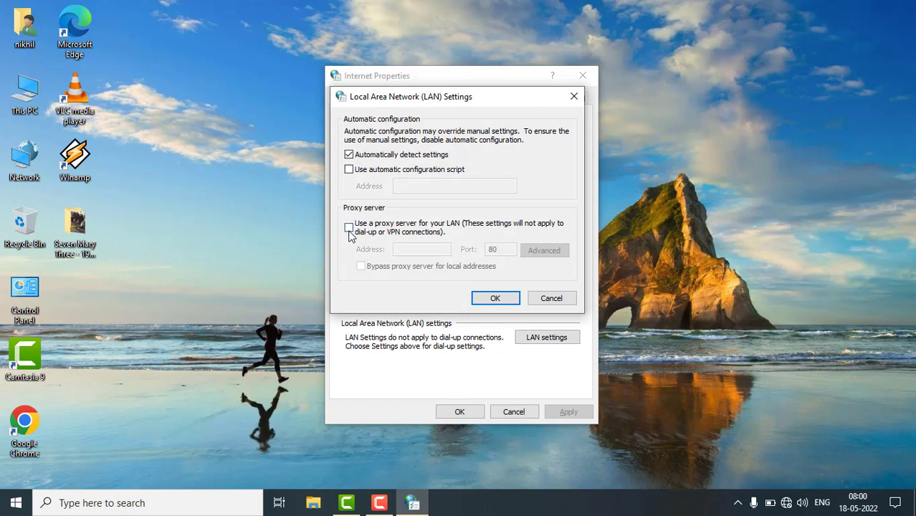
left_click(349, 228)
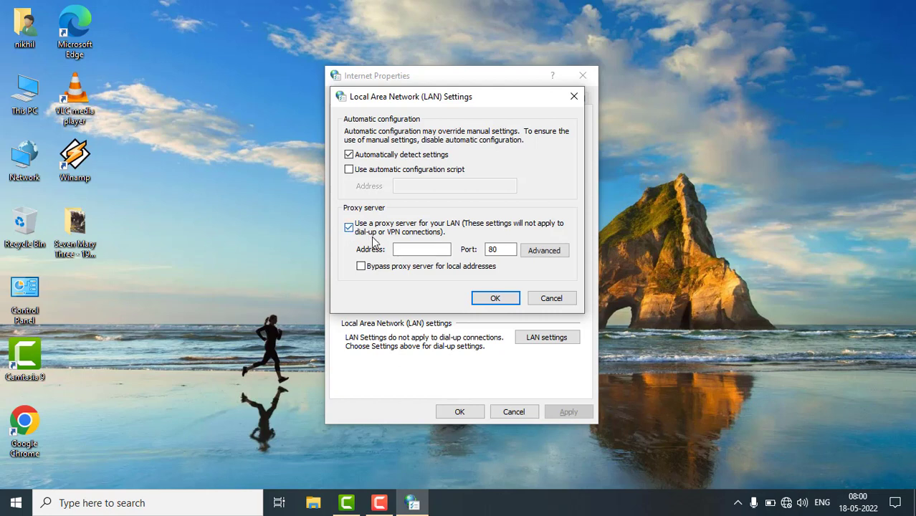
left_click(412, 250)
type("127")
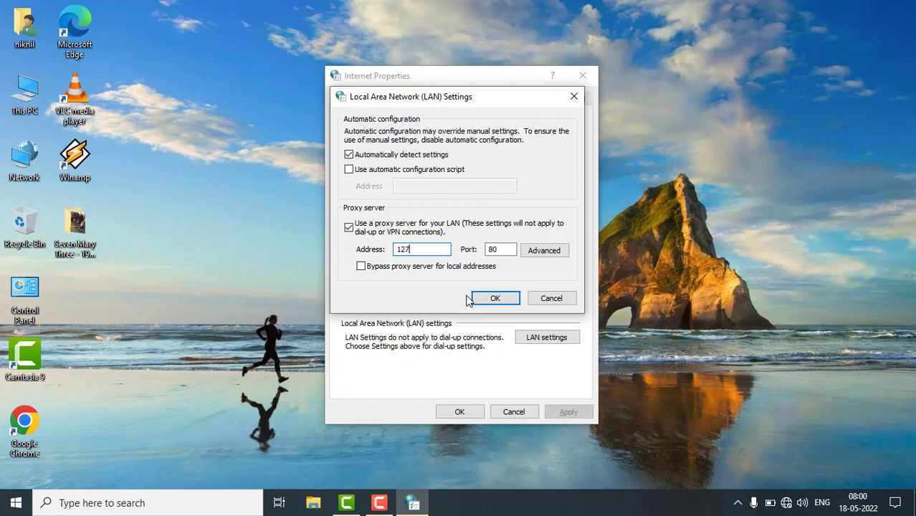
type(".0.0.1")
left_click(502, 249)
double_click(503, 249)
type("80")
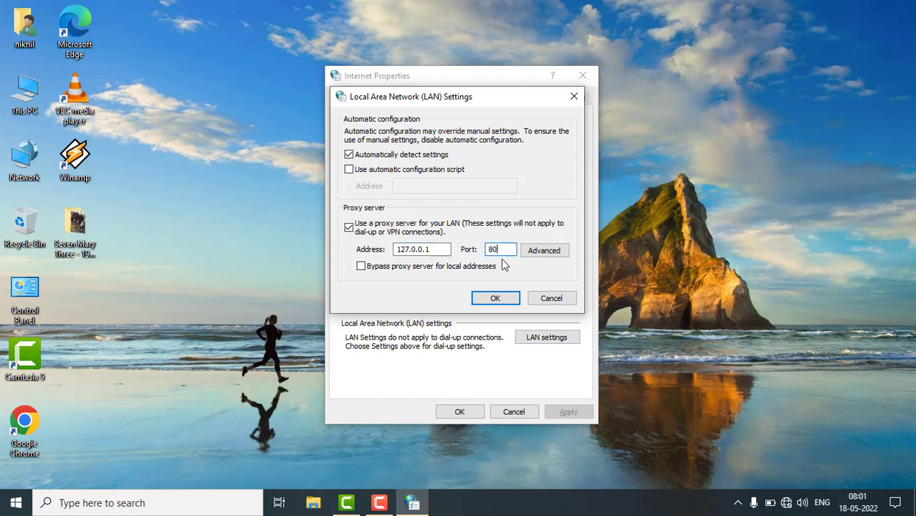
left_click(485, 298)
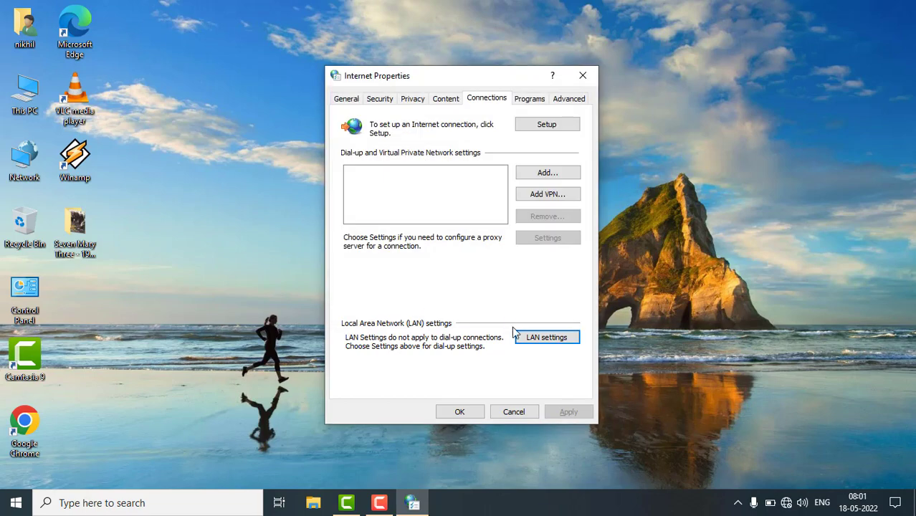
Accept and close Internet Properties, then refresh the desktop.
left_click(460, 413)
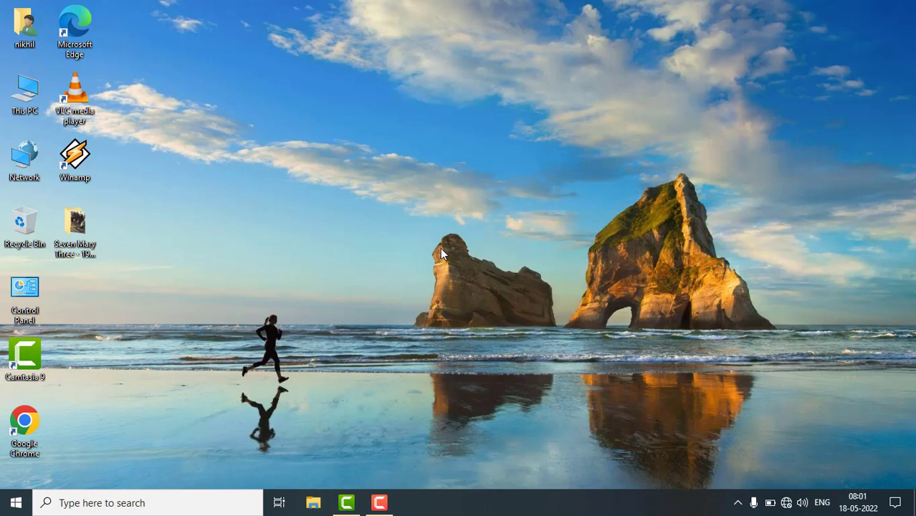
right_click(529, 203)
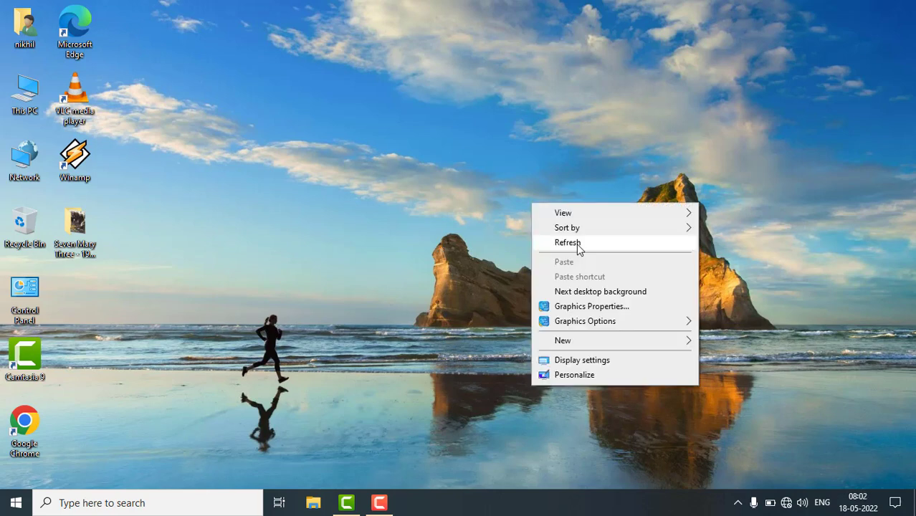
left_click(573, 242)
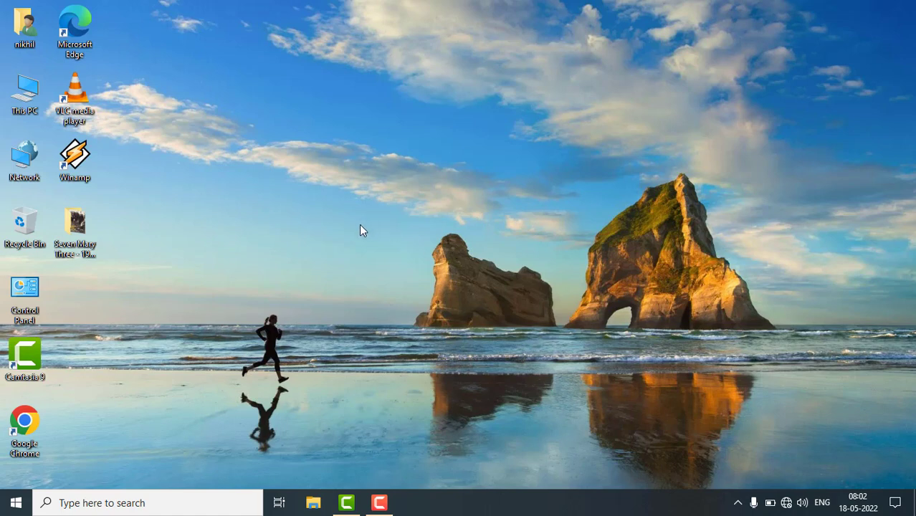
Reopen Internet Properties by searching inetcpl.cpl in Windows Search.
left_click(2, 508)
type("c")
key("BackSpace")
type("i")
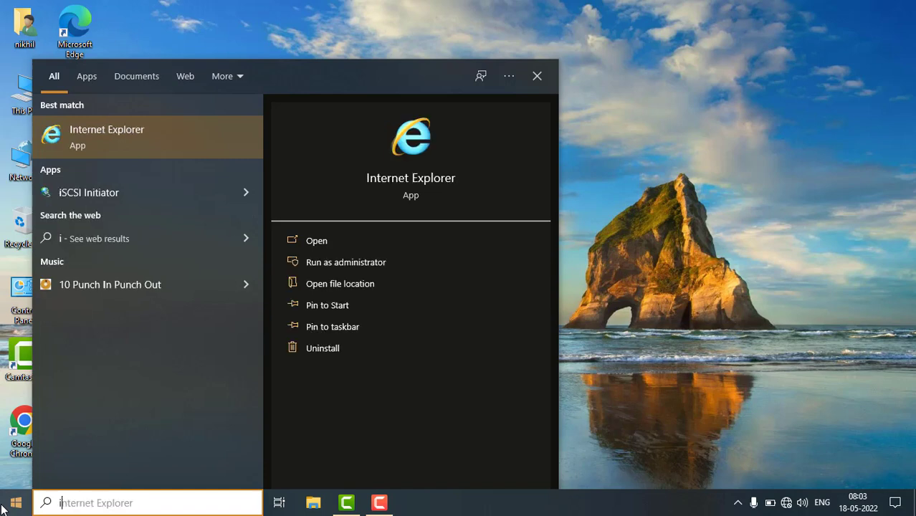
type("ne")
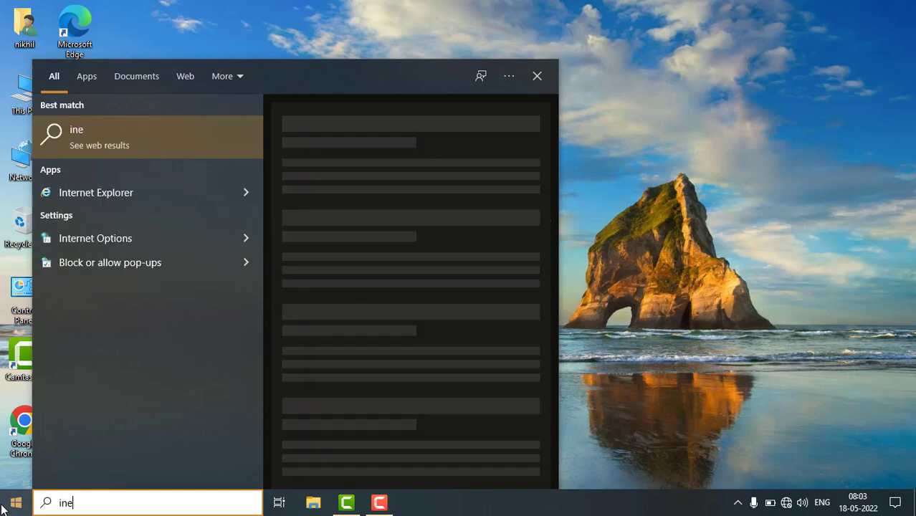
type("tcpl.cpl")
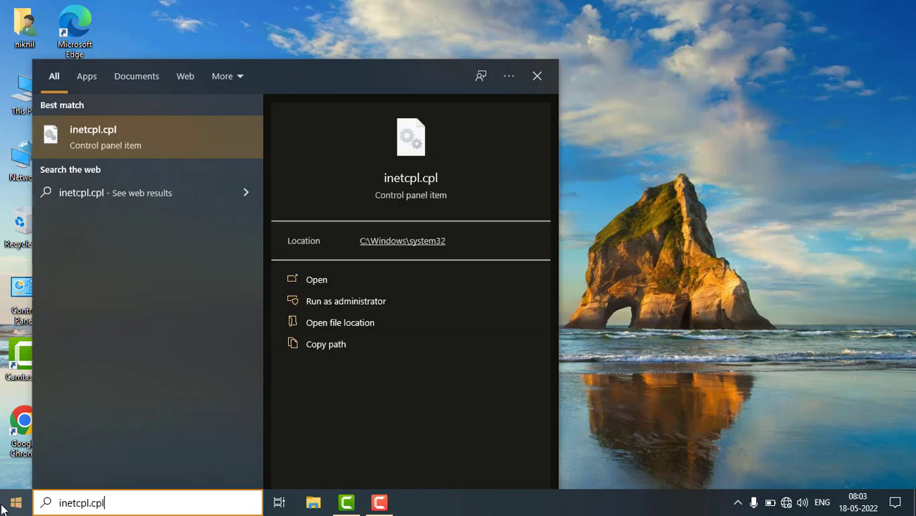
key("Return")
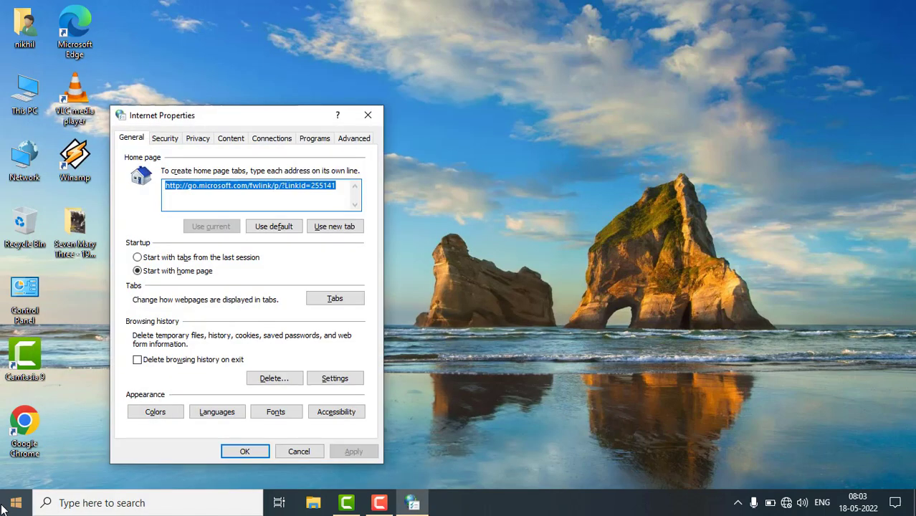
Turn off the LAN proxy server in Connections settings and save Internet Properties.
left_click(390, 371)
left_click(275, 138)
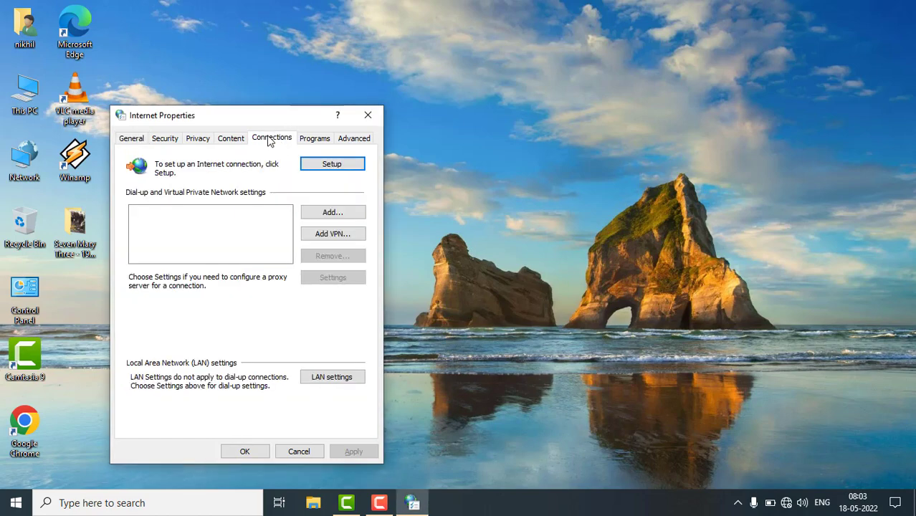
left_click(331, 377)
left_click(134, 268)
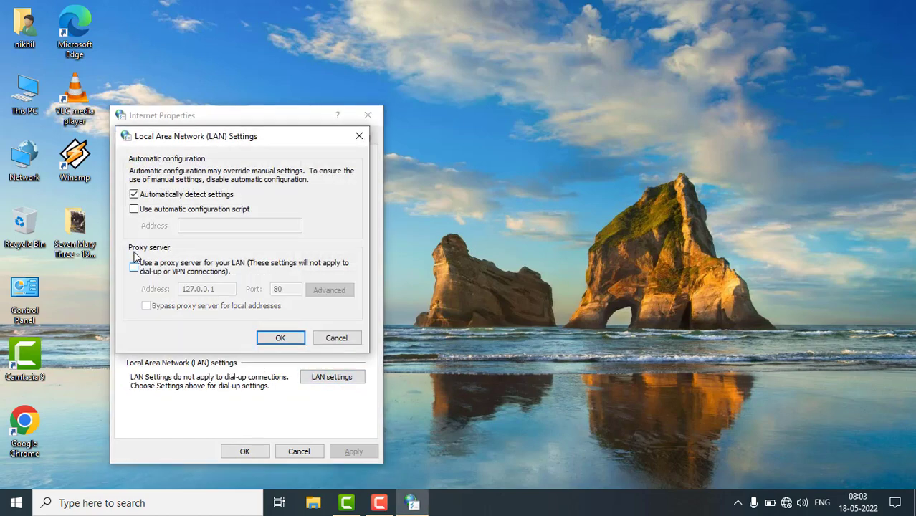
left_click(282, 339)
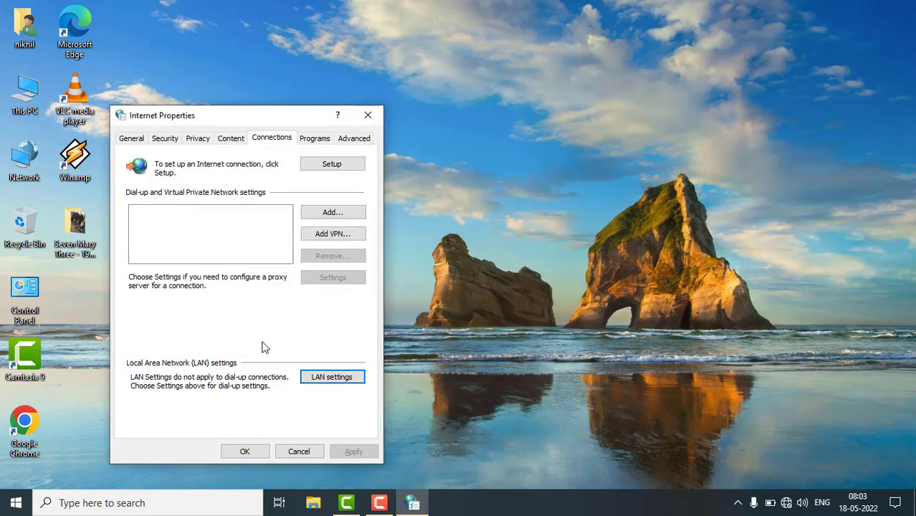
left_click(244, 452)
Refresh the desktop twice from its context menu.
right_click(282, 174)
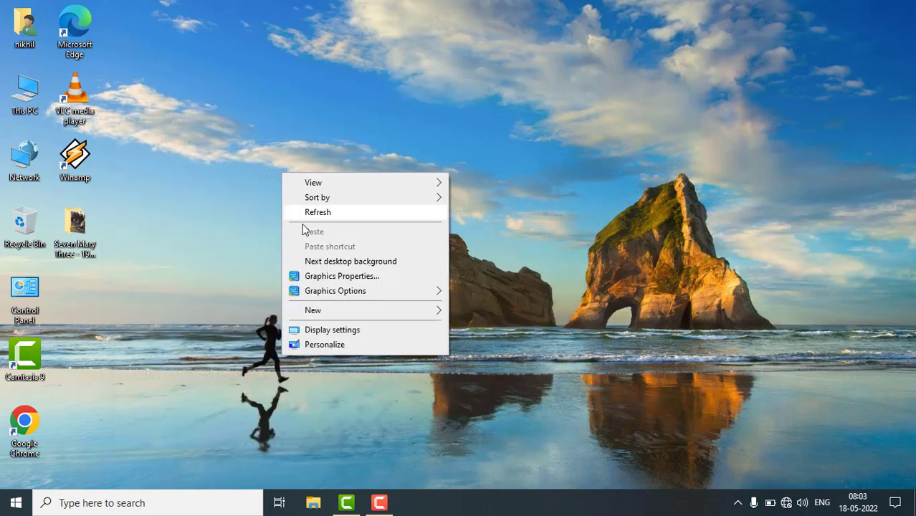
left_click(313, 214)
right_click(328, 216)
left_click(363, 250)
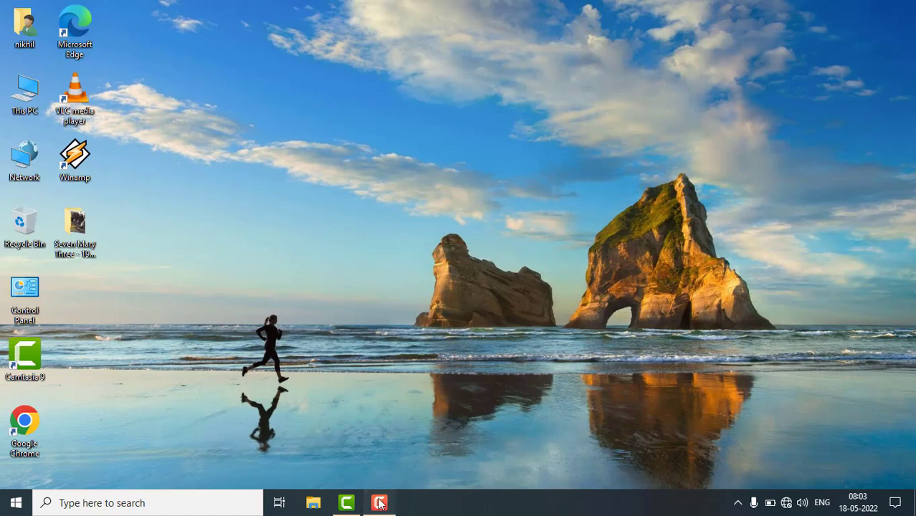
Launch Chrome, dismiss the default-browser notice and go to Privacy and security settings.
double_click(32, 430)
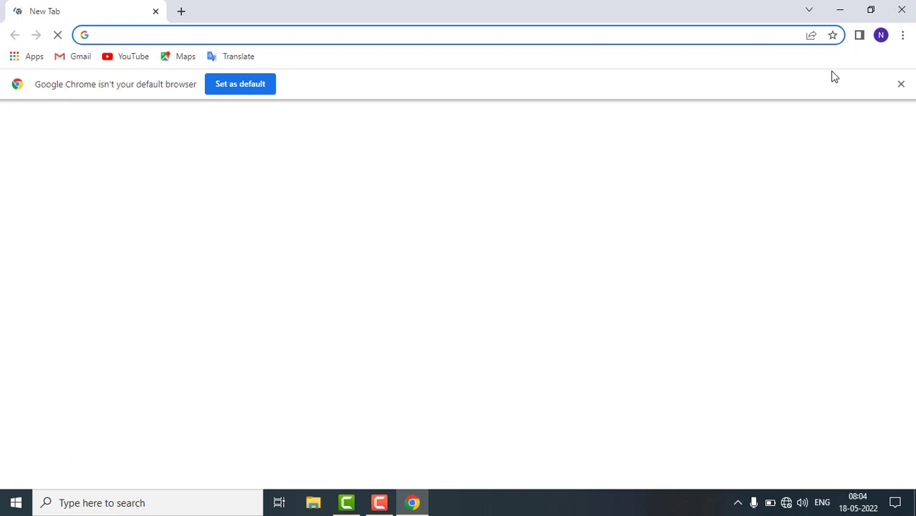
left_click(902, 84)
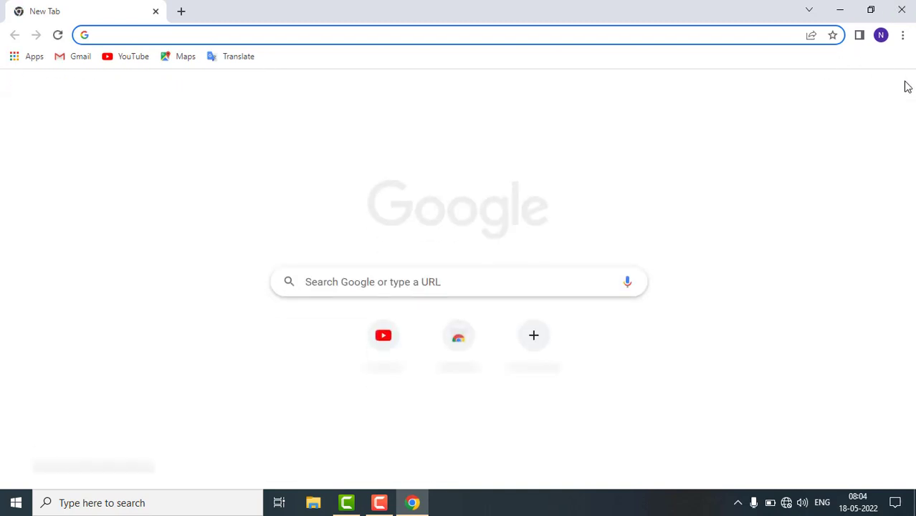
left_click(903, 36)
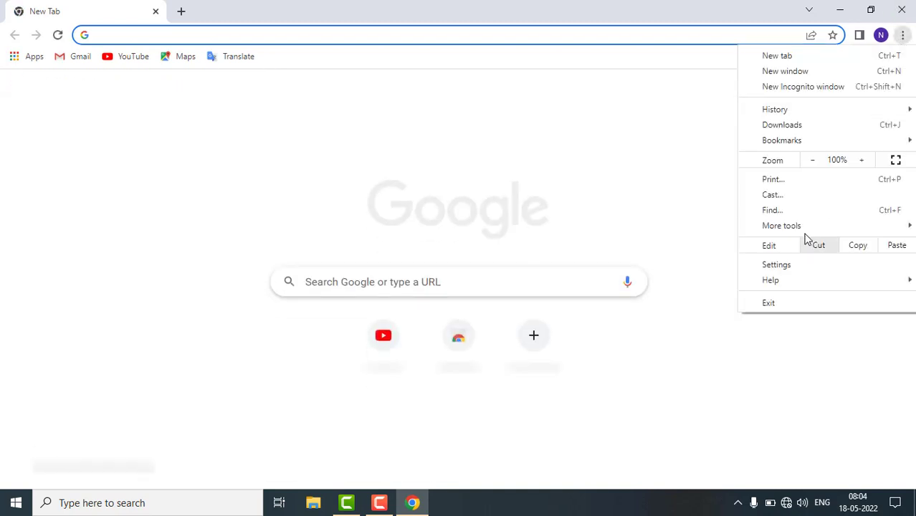
left_click(802, 263)
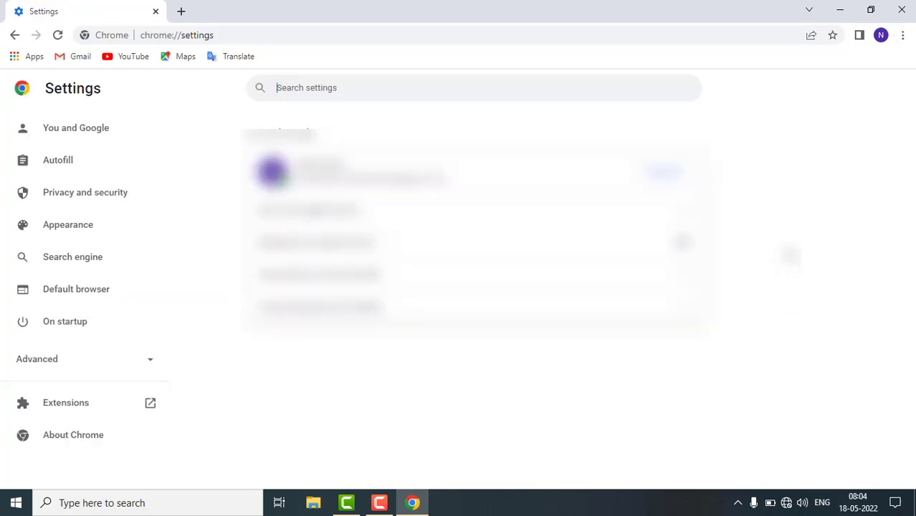
left_click(58, 199)
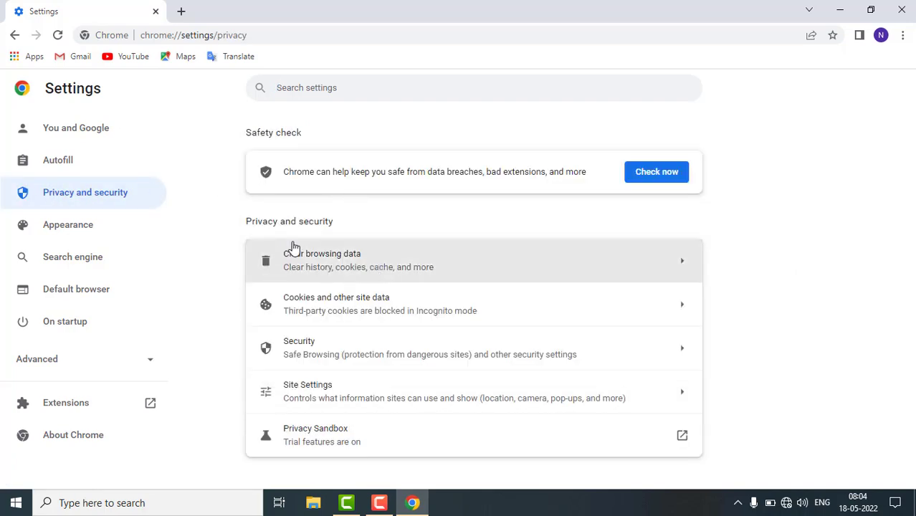
Clear the last hour's browsing history, cookies and cached files.
left_click(352, 269)
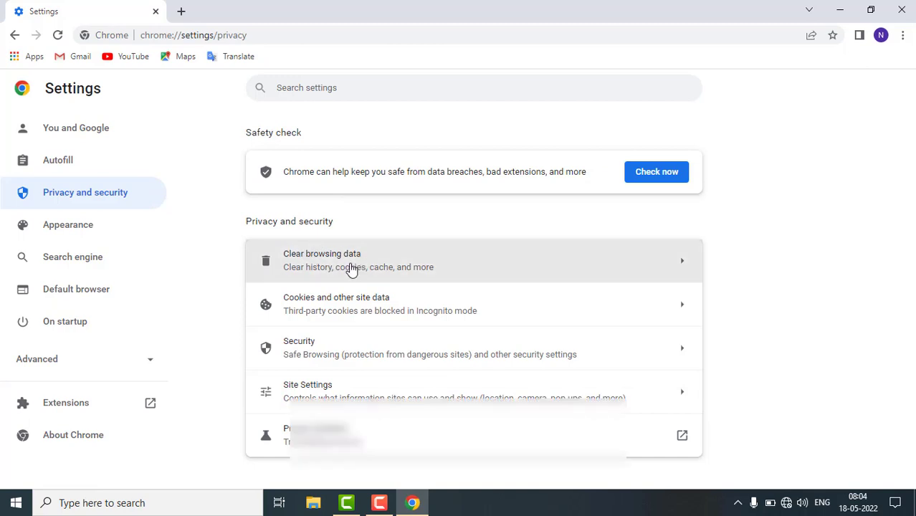
left_click(352, 267)
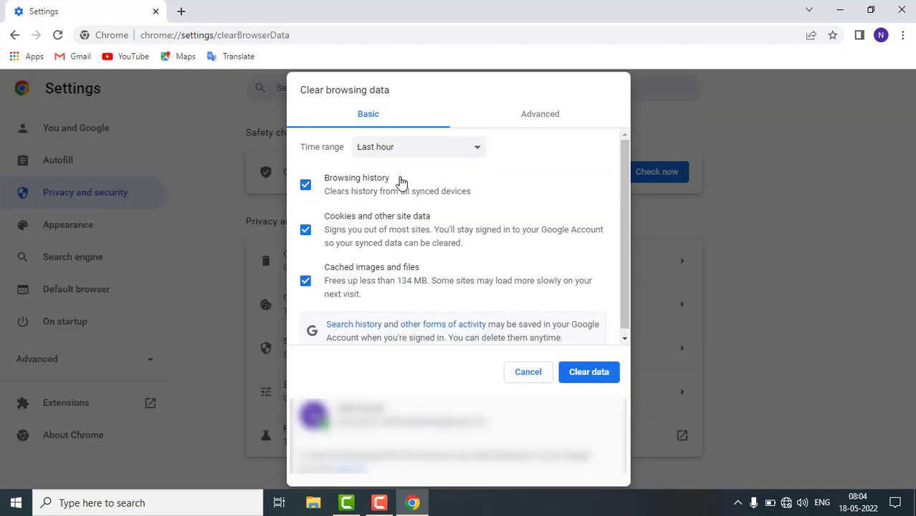
left_click(585, 374)
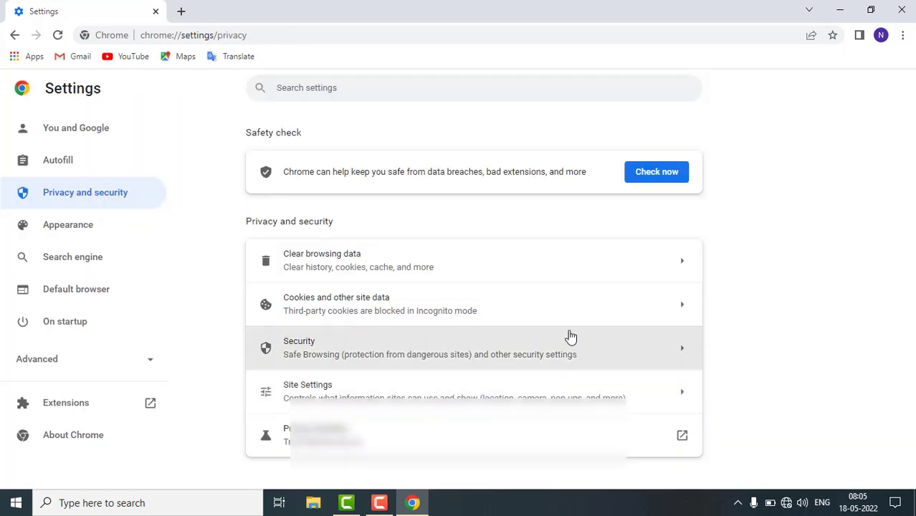
Close the Google Chrome window to return to the desktop.
left_click(902, 9)
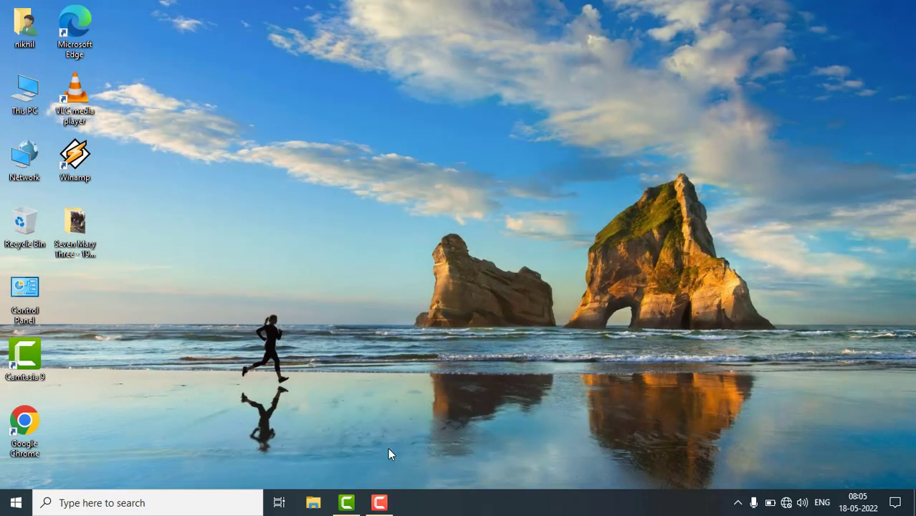